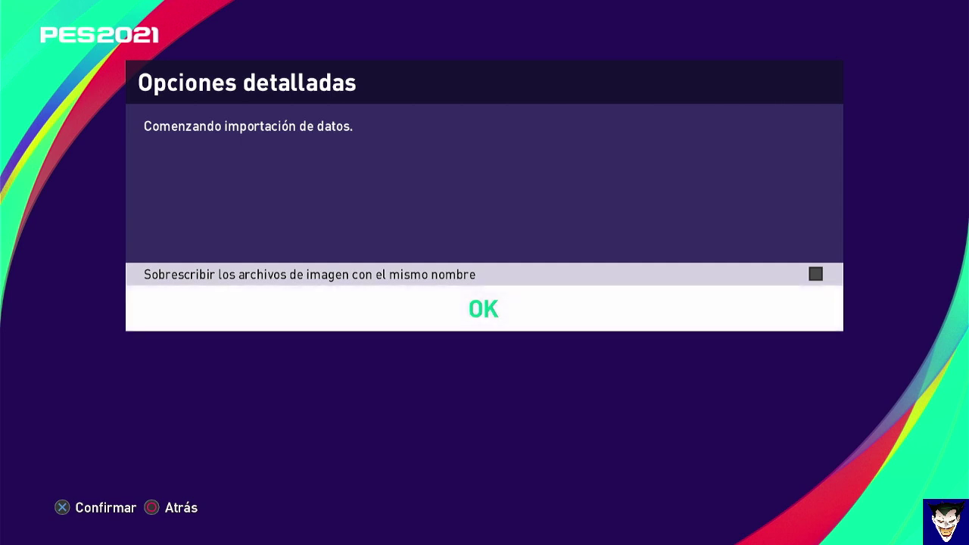
Run the championship data import without overwriting image files of the same name, and acknowledge its completion.
{"action": "key", "text": "Up"}
{"action": "key", "text": "Down"}
{"action": "key", "text": "Up"}
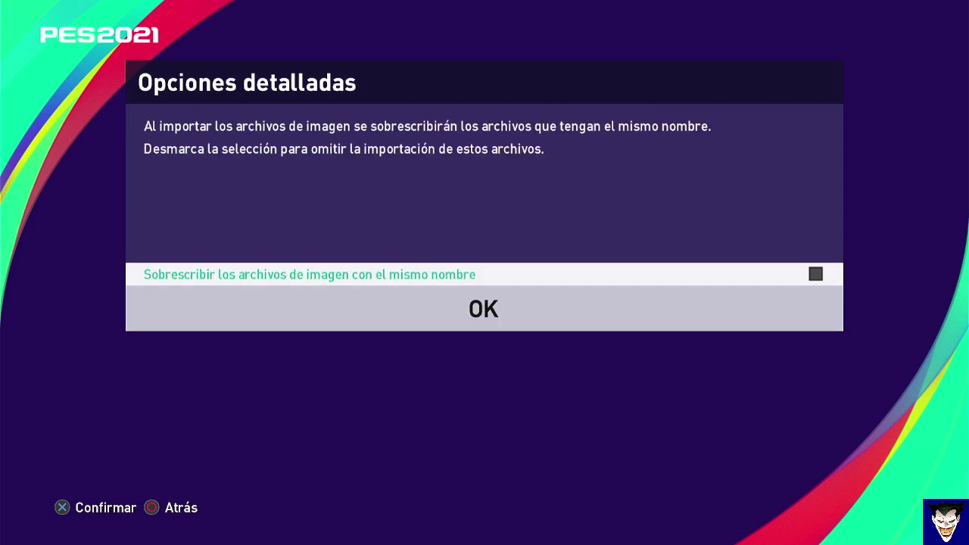
{"action": "key", "text": "Down"}
{"action": "key", "text": "Return"}
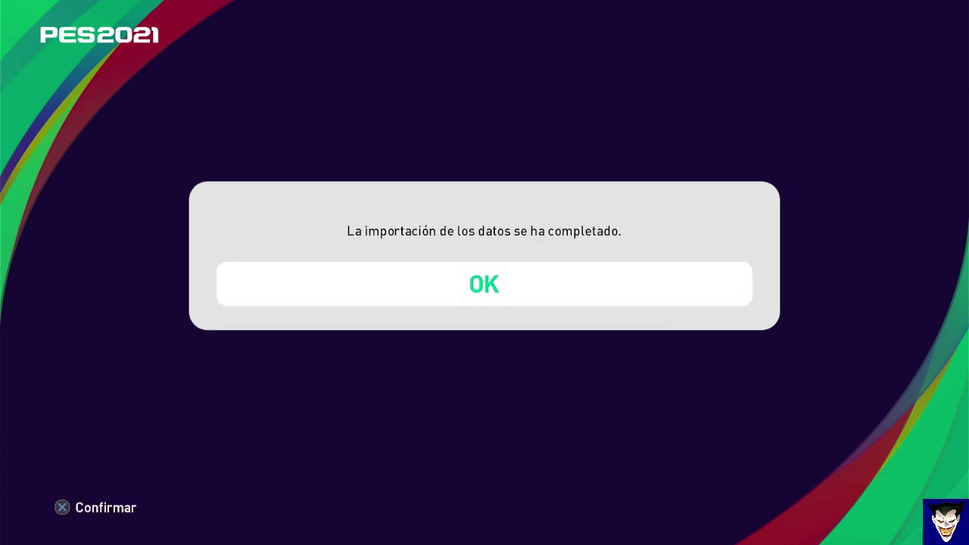
{"action": "key", "text": "Return"}
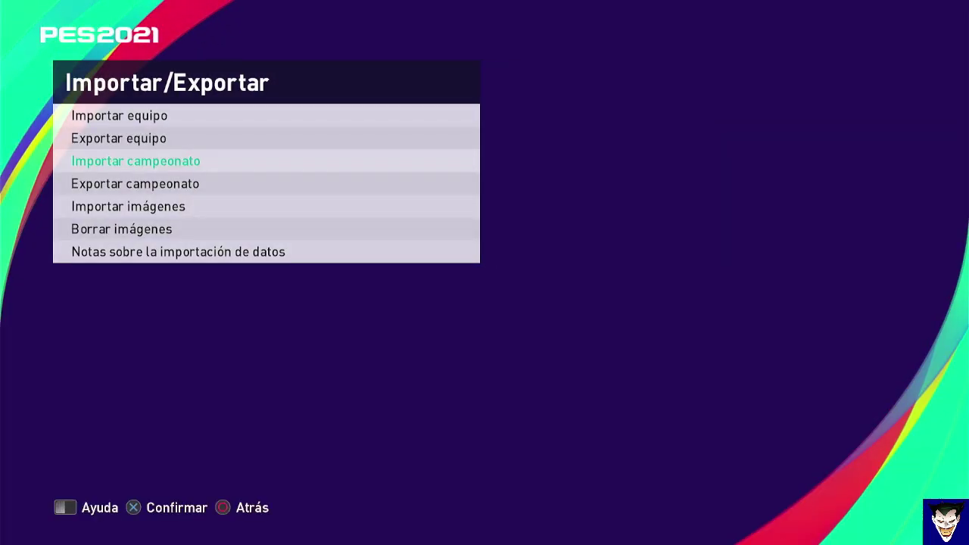
Start a team import from the Kingston DataTraveler 2.0 USB drive with all team files selected, proceeding to the detailed options.
{"action": "key", "text": "Up"}
{"action": "key", "text": "Up"}
{"action": "key", "text": "Return"}
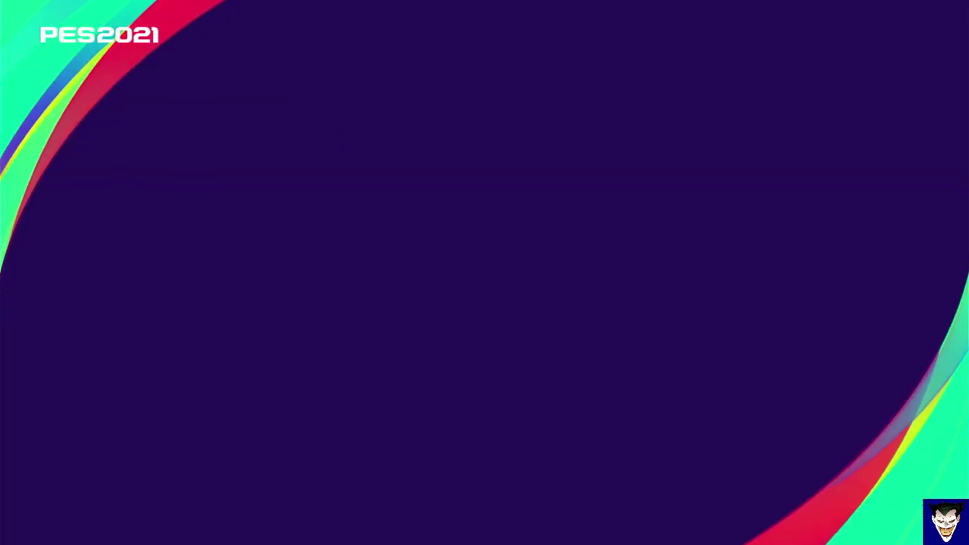
{"action": "key", "text": "Return"}
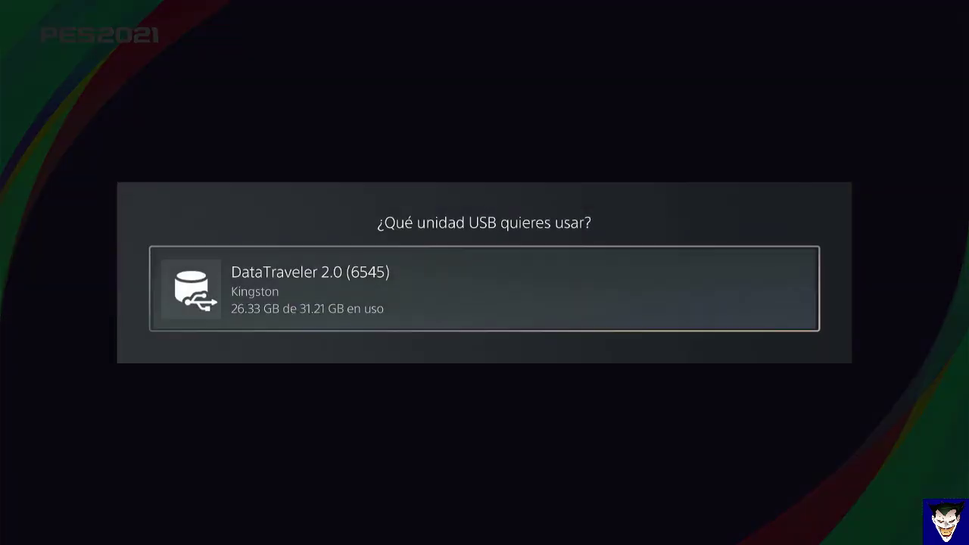
{"action": "key", "text": "Return"}
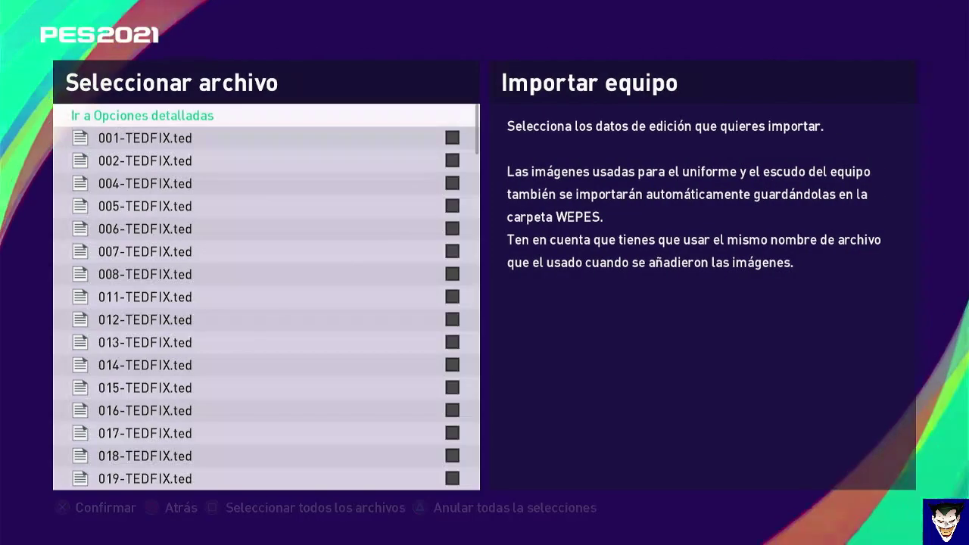
{"action": "key", "text": "d"}
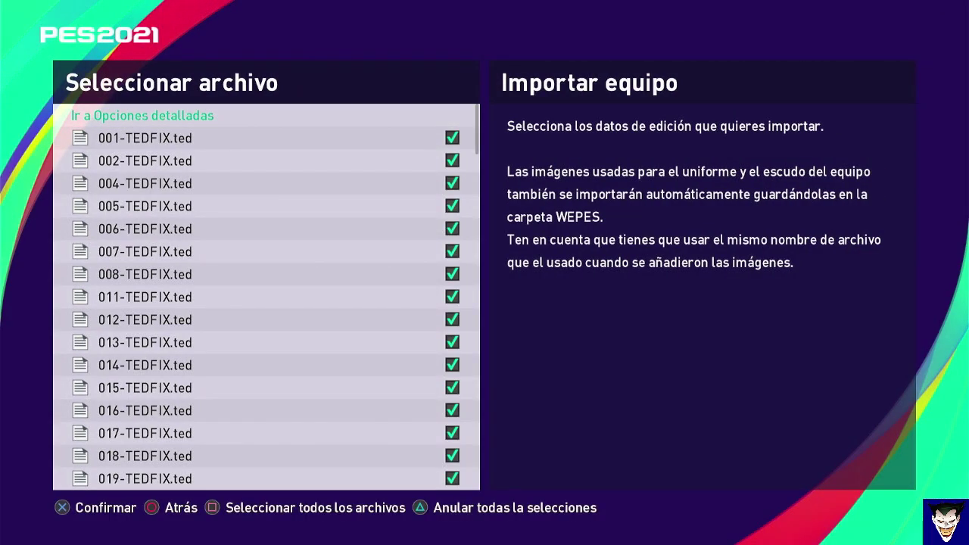
{"action": "key", "text": "Return"}
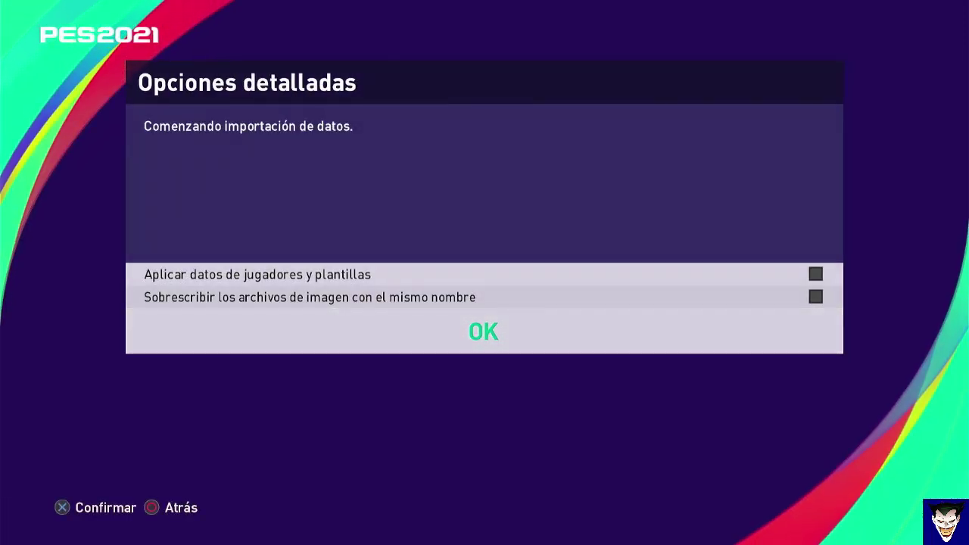
Enable applying player and squad data, leave image overwriting off, and run the team import to completion, returning to the Edit menu.
{"action": "key", "text": "Up"}
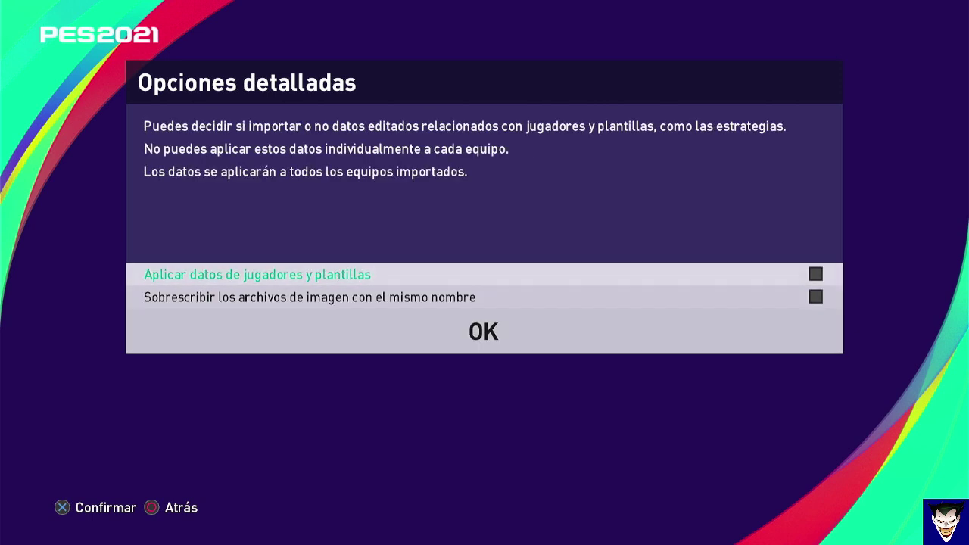
{"action": "key", "text": "Return"}
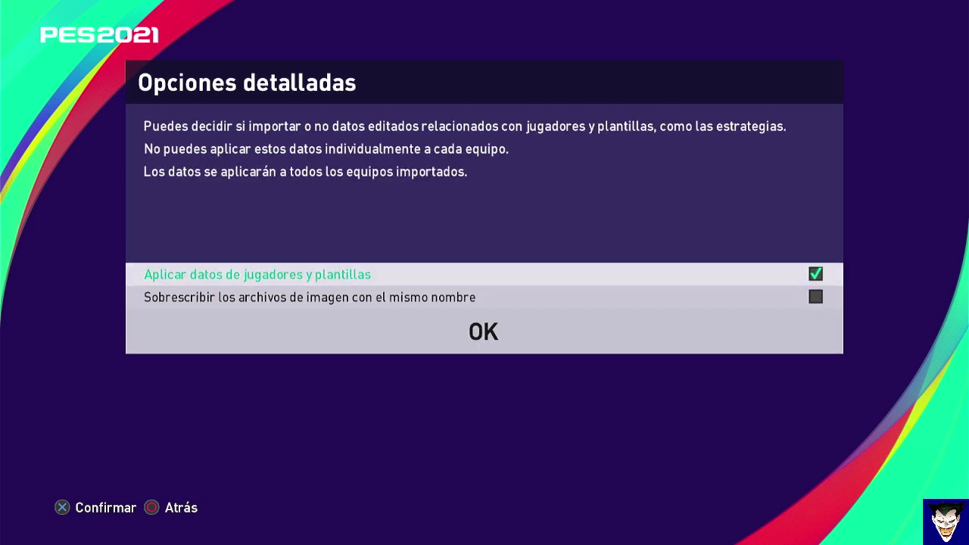
{"action": "key", "text": "Down"}
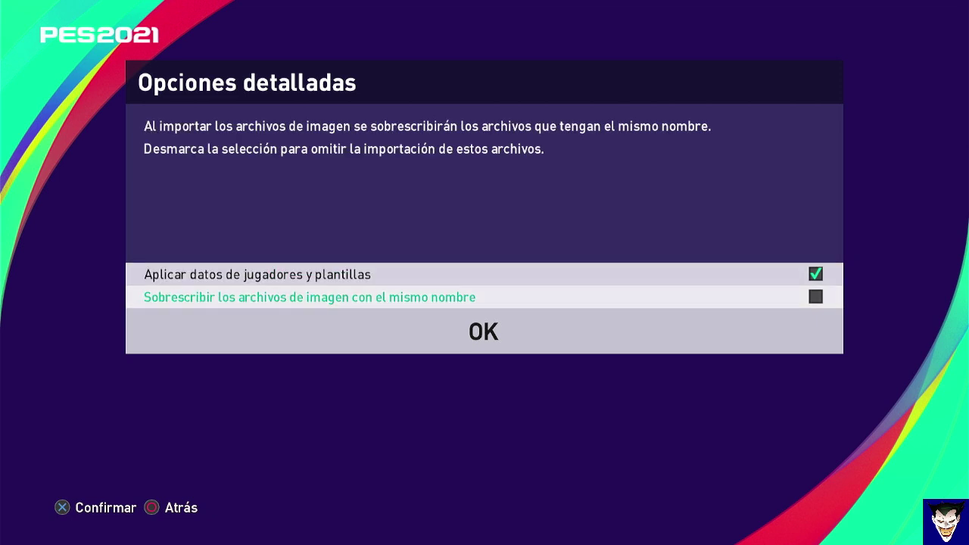
{"action": "key", "text": "Down"}
{"action": "key", "text": "Return"}
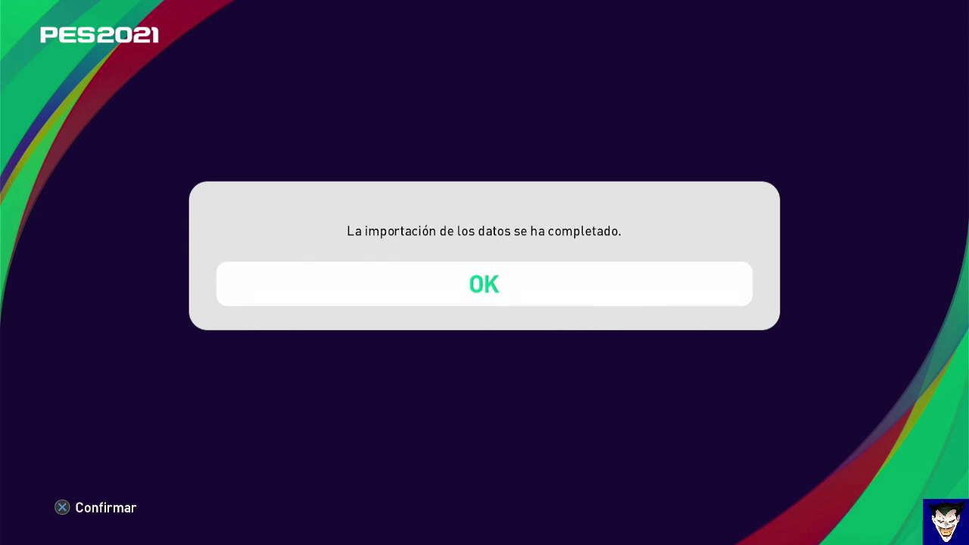
{"action": "key", "text": "Return"}
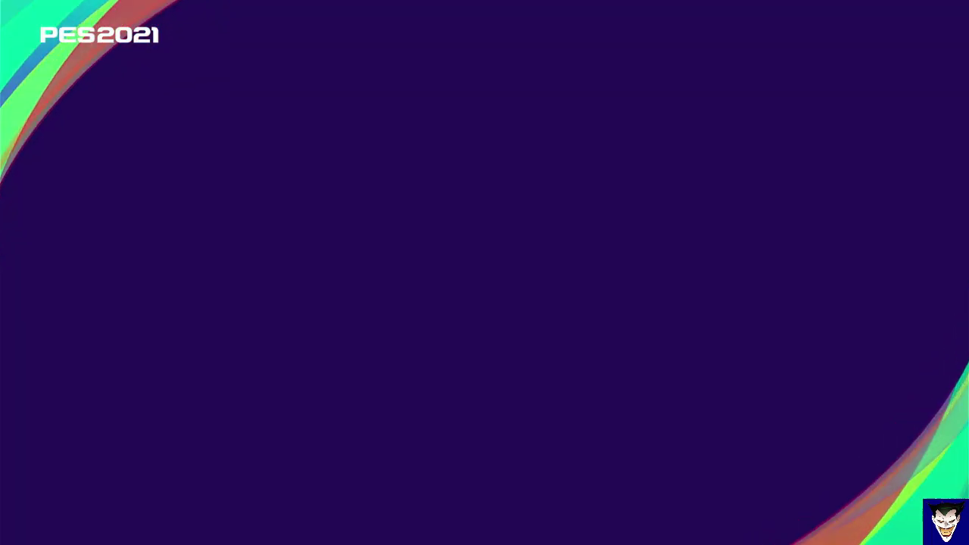
{"action": "key", "text": "Escape"}
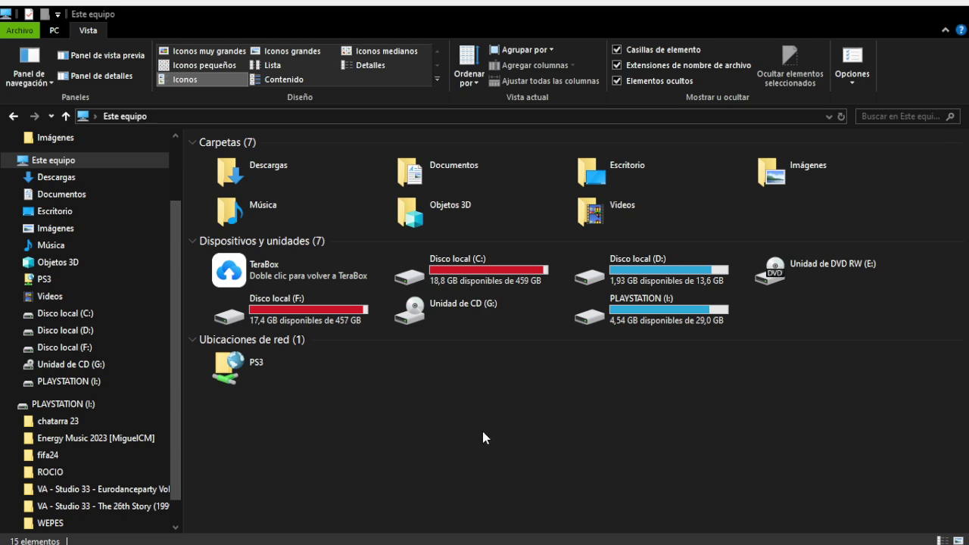
Switch to File Explorer and delete the WEPES folder from the PLAYSTATION (I:) drive.
{"action": "left_click", "coordinate": [685, 320]}
{"action": "double_click", "coordinate": [685, 319]}
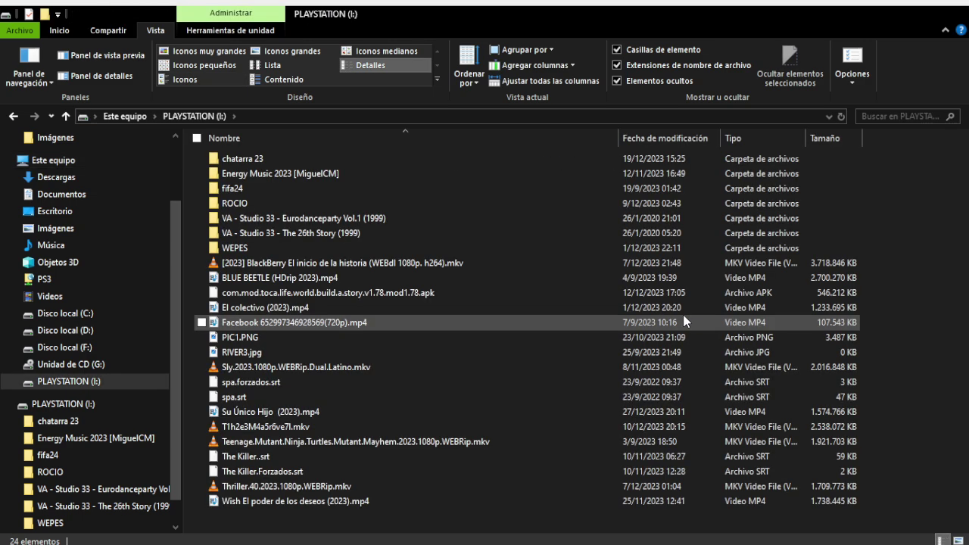
{"action": "left_click", "coordinate": [260, 243]}
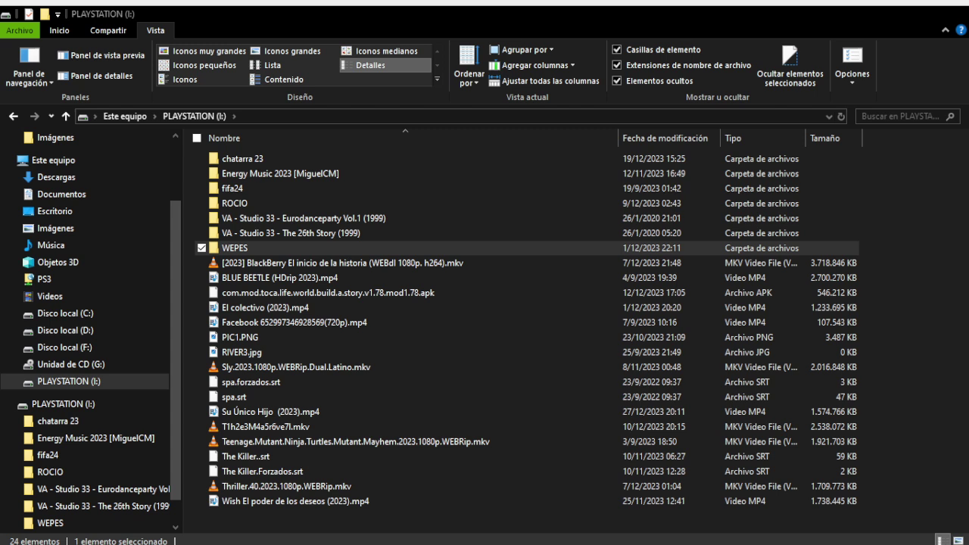
{"action": "key", "text": "Delete"}
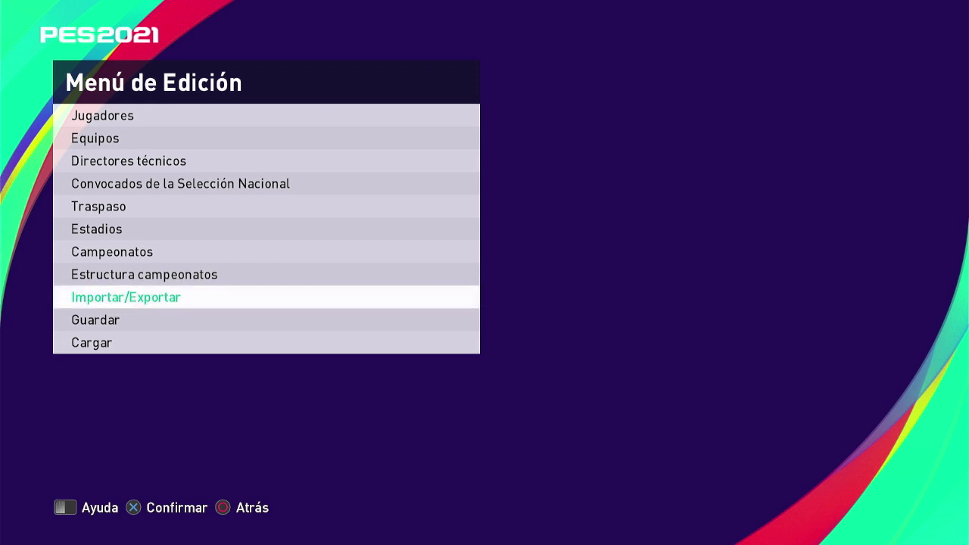
Copy the WEPES folder from "2. Aplicar Datos" in "OF PES 21 al 23-24 nov MLS" to the PLAYSTATION (I:) drive.
{"action": "key", "text": "Return"}
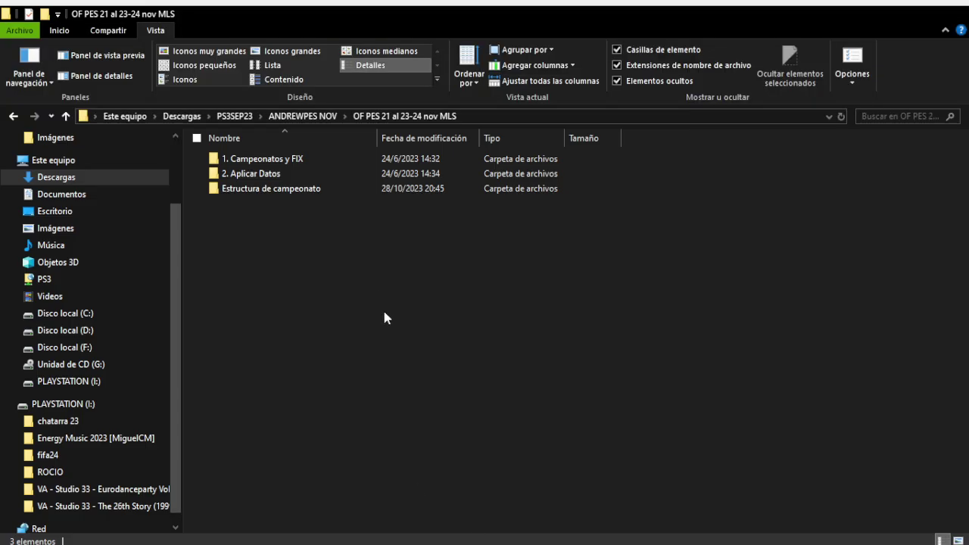
{"action": "double_click", "coordinate": [282, 160]}
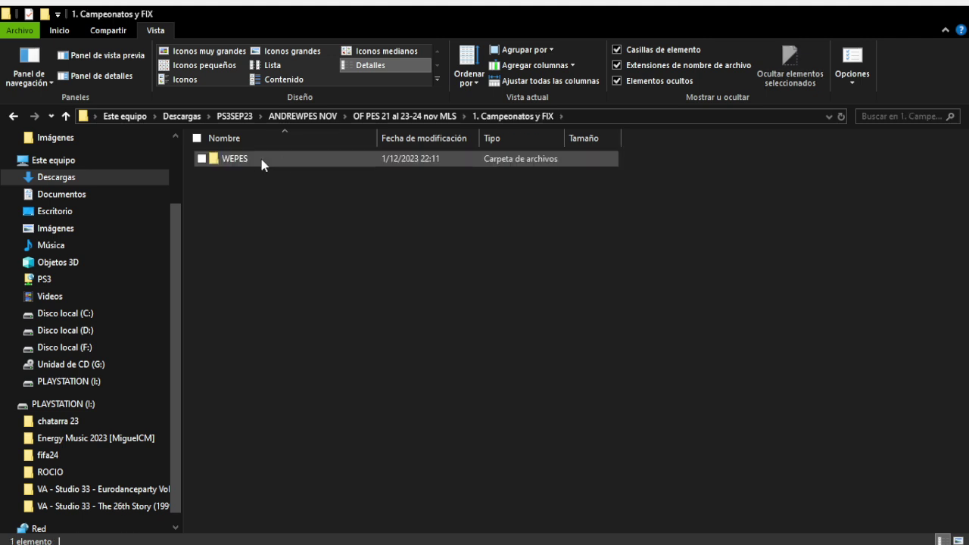
{"action": "left_click", "coordinate": [13, 116]}
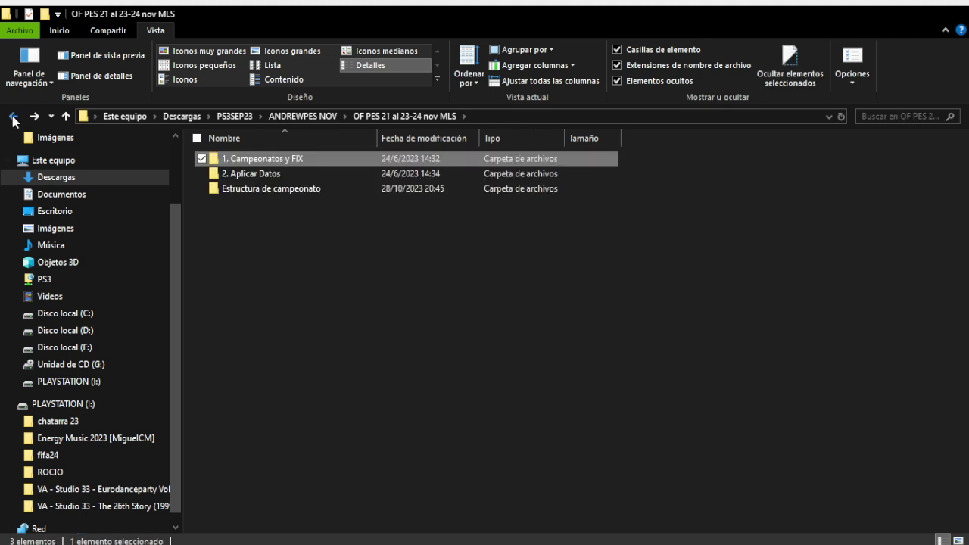
{"action": "double_click", "coordinate": [264, 175]}
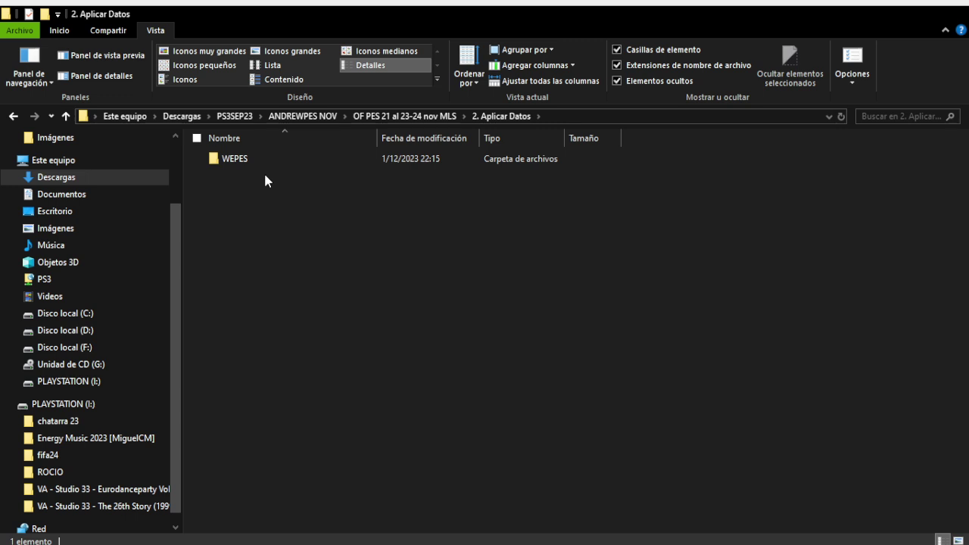
{"action": "left_click", "coordinate": [247, 159]}
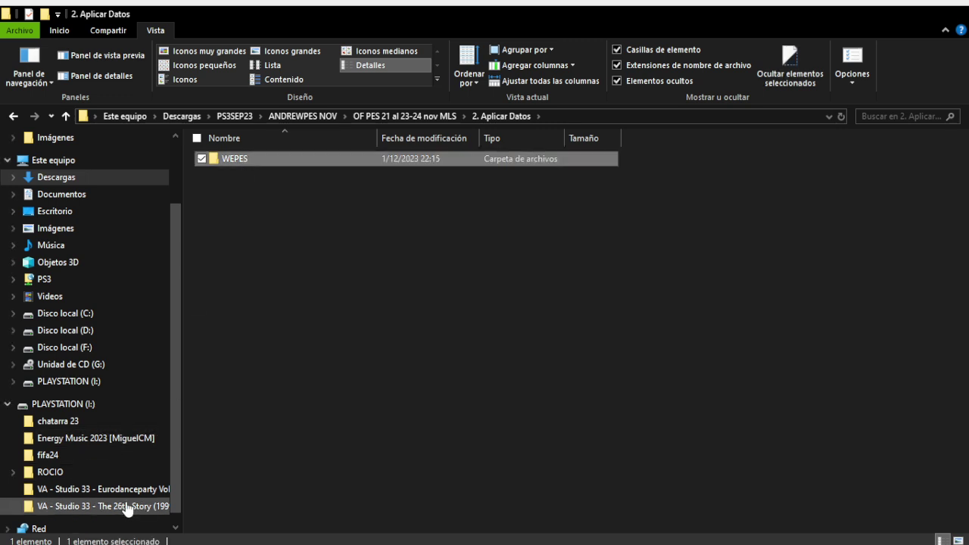
{"action": "left_click", "coordinate": [48, 403]}
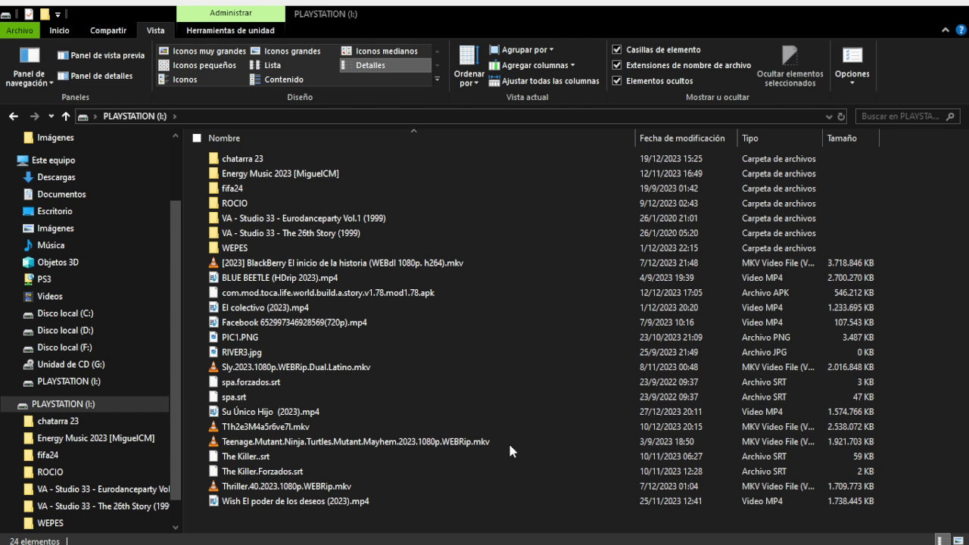
{"action": "left_click", "coordinate": [14, 116]}
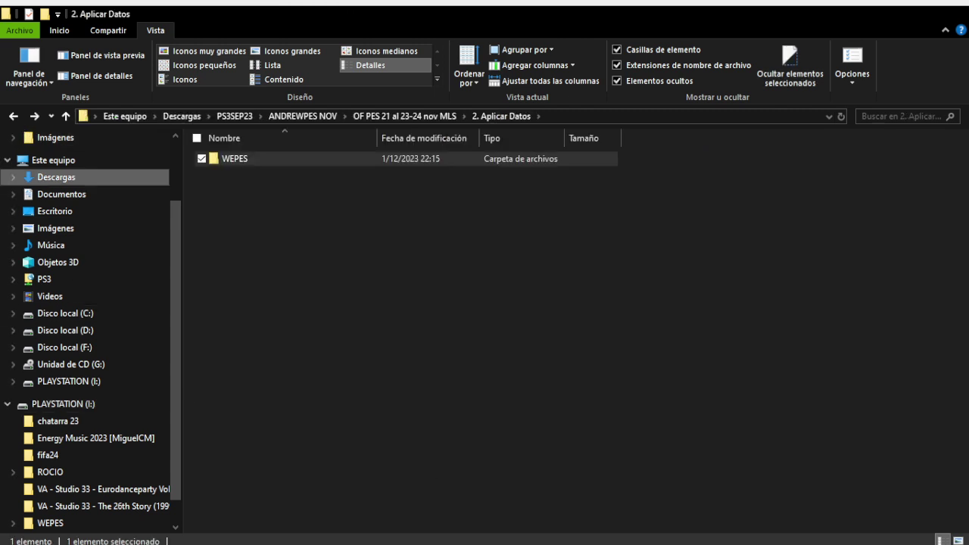